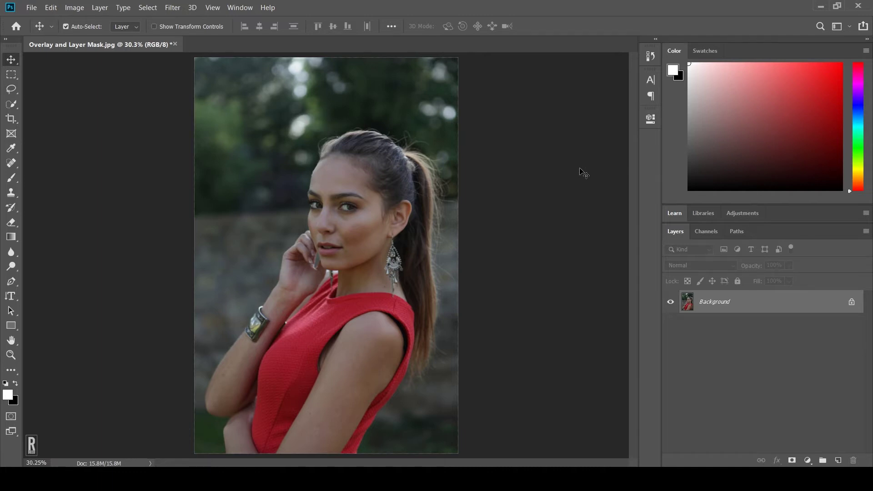
# - Duplicate the Background layer and rename the copy "Original"
pyautogui.press('ctrl')
pyautogui.hotkey('ctrl', 'j')
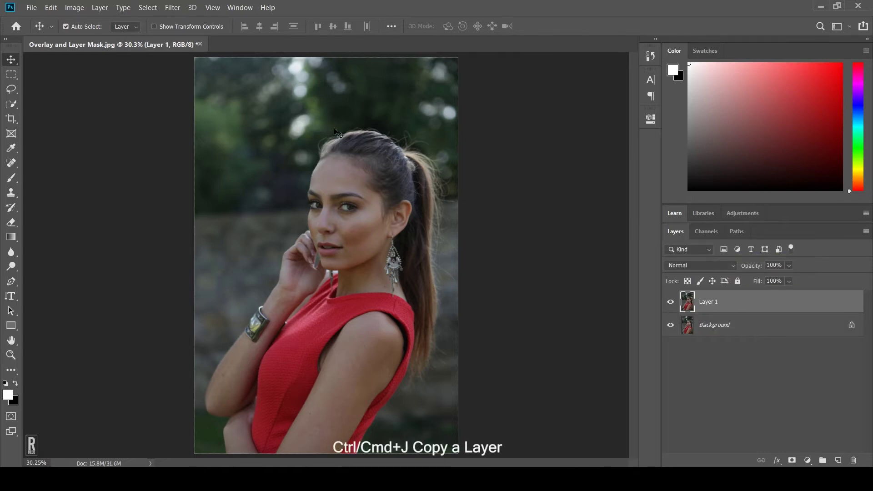
pyautogui.click(241, 12)
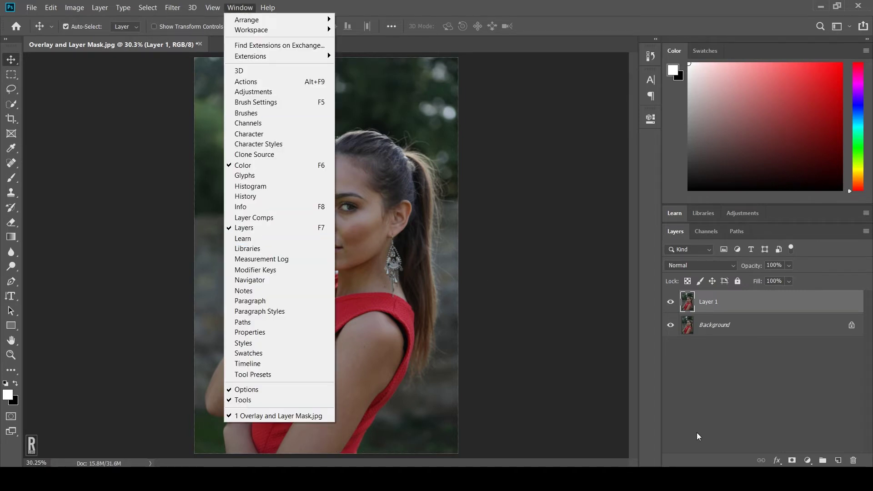
pyautogui.click(759, 400)
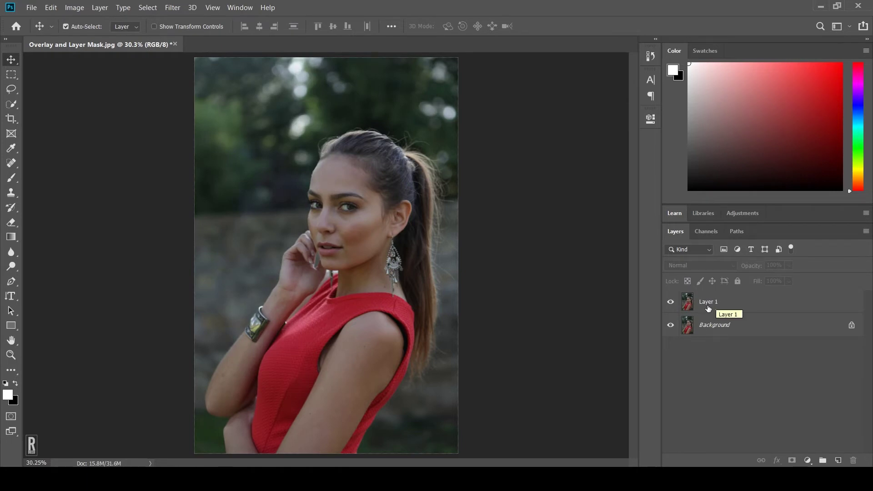
pyautogui.doubleClick(709, 303)
pyautogui.write('Original')
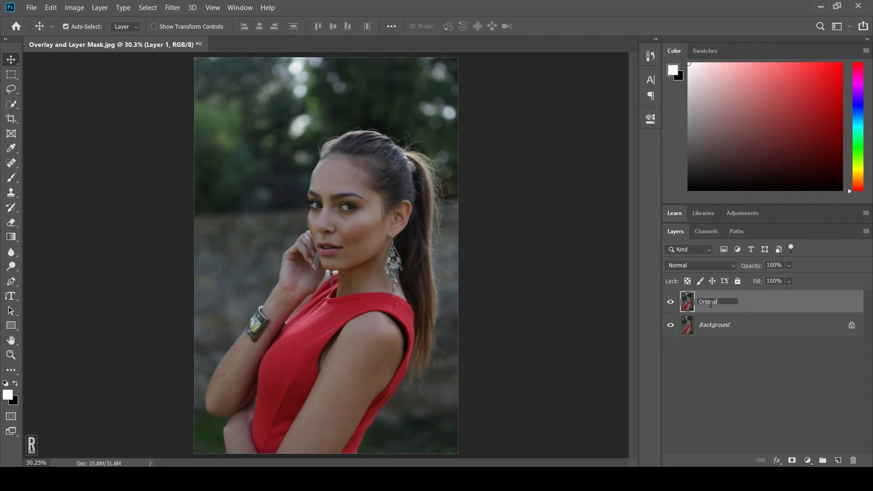
pyautogui.press('Return')
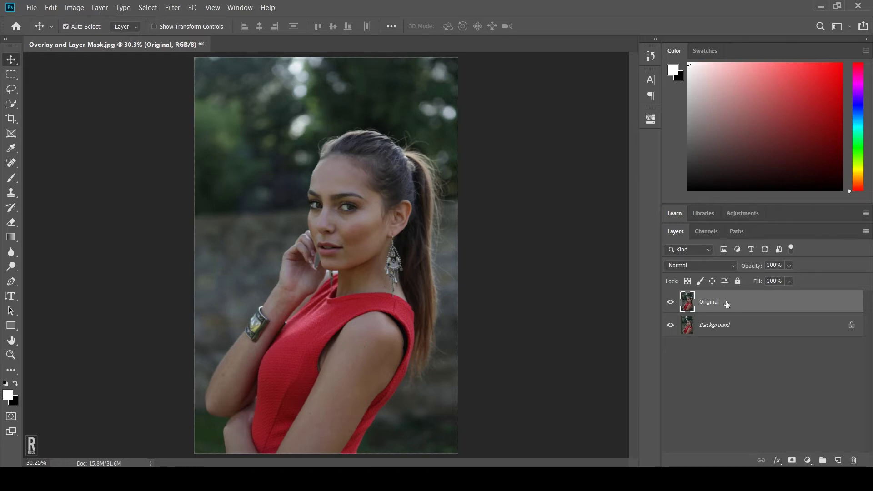
# - Duplicate the Original layer and set the copy's blend mode to Soft Light
pyautogui.press('ctrl')
pyautogui.hotkey('ctrl', 'j')
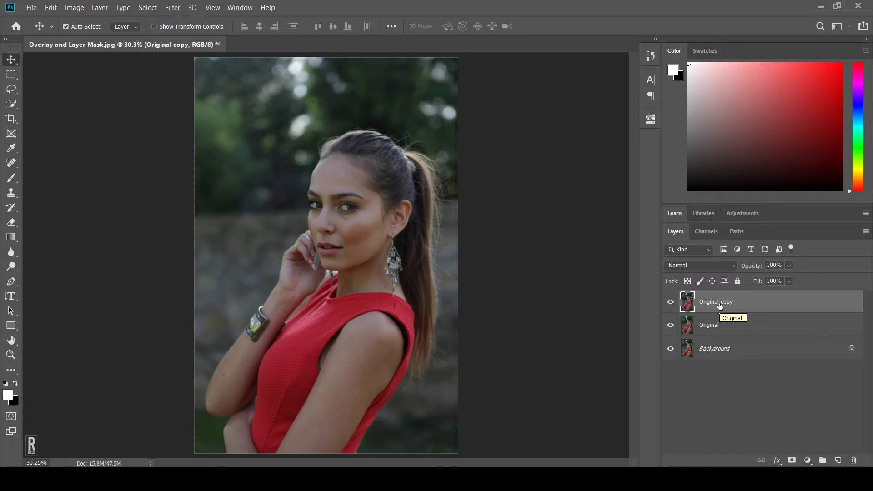
pyautogui.click(722, 269)
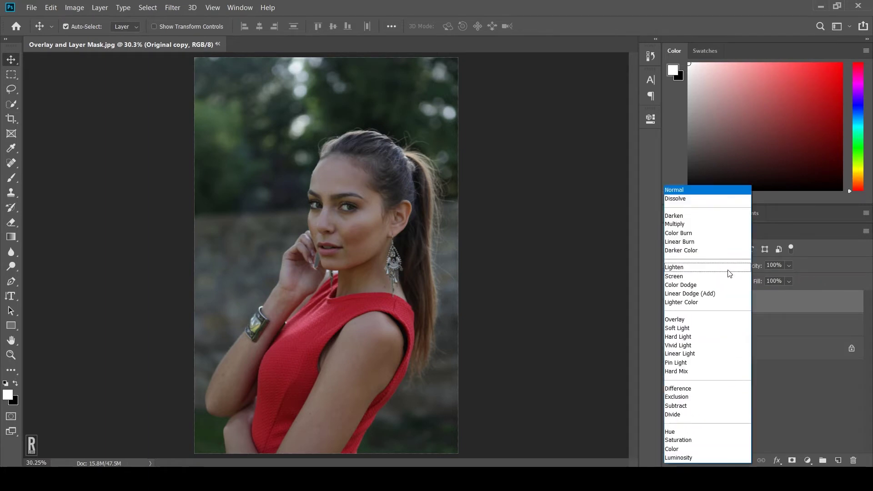
pyautogui.click(833, 379)
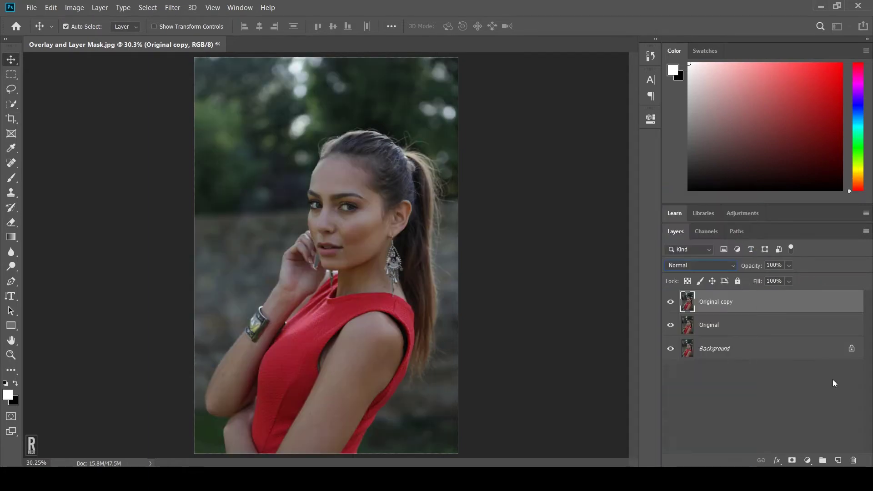
pyautogui.click(691, 265)
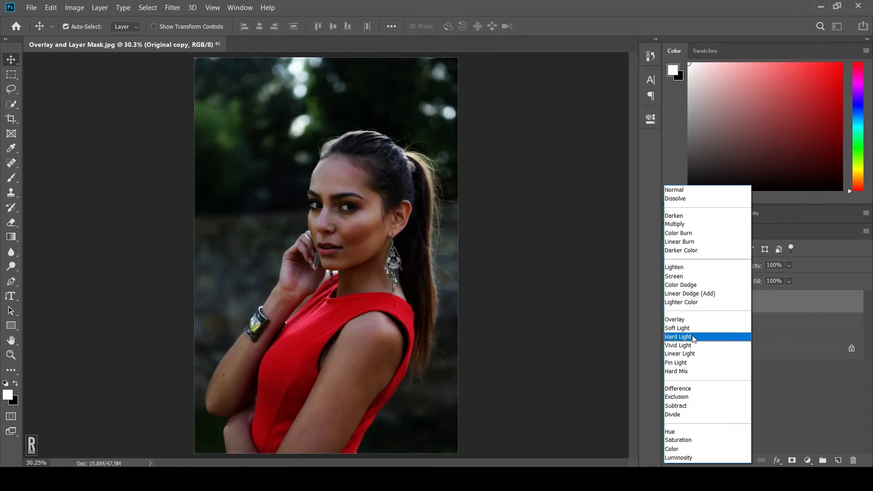
pyautogui.click(694, 331)
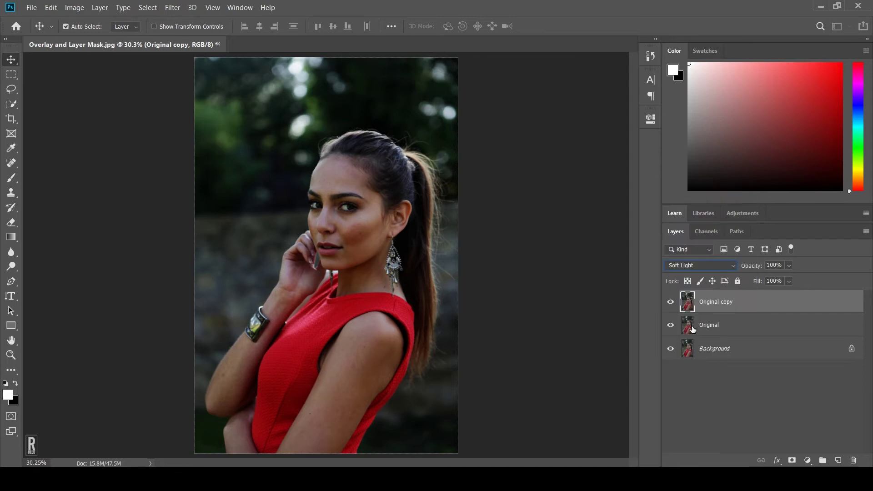
# - Rename the Original copy layer "Soft Light Overlay"
pyautogui.doubleClick(710, 304)
pyautogui.write('Soft Li')
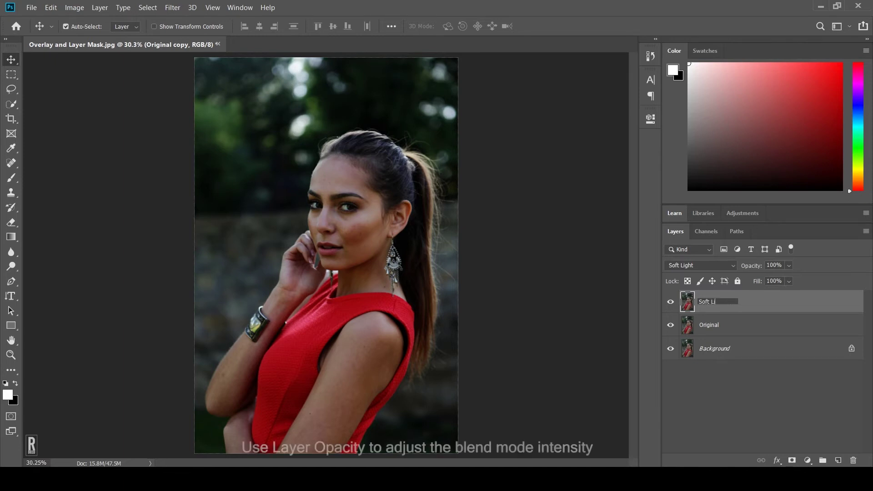
pyautogui.write('ght Overla')
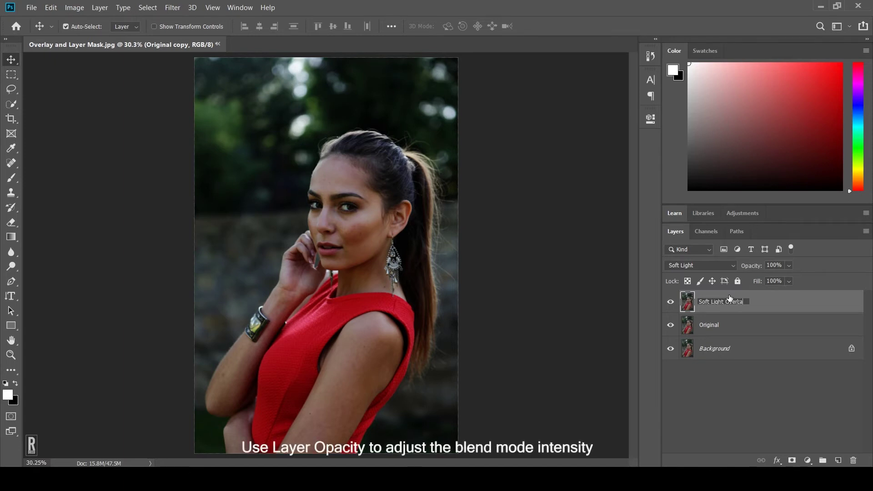
pyautogui.write('y')
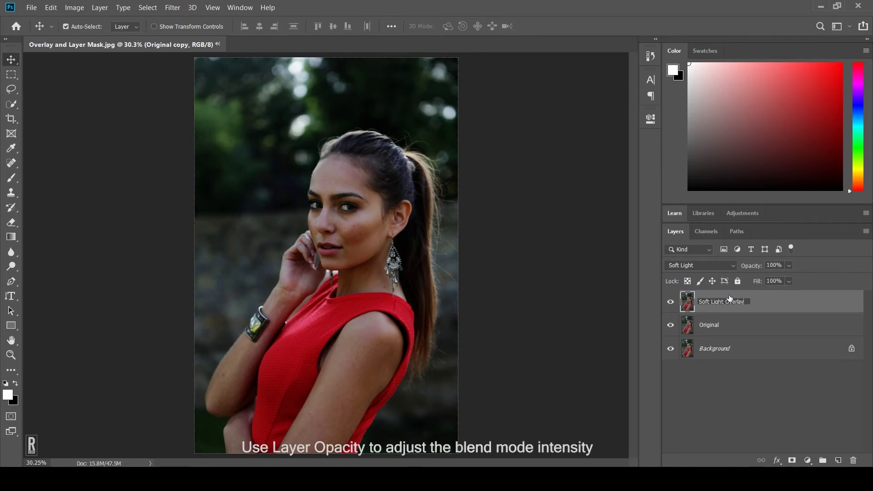
pyautogui.click(732, 385)
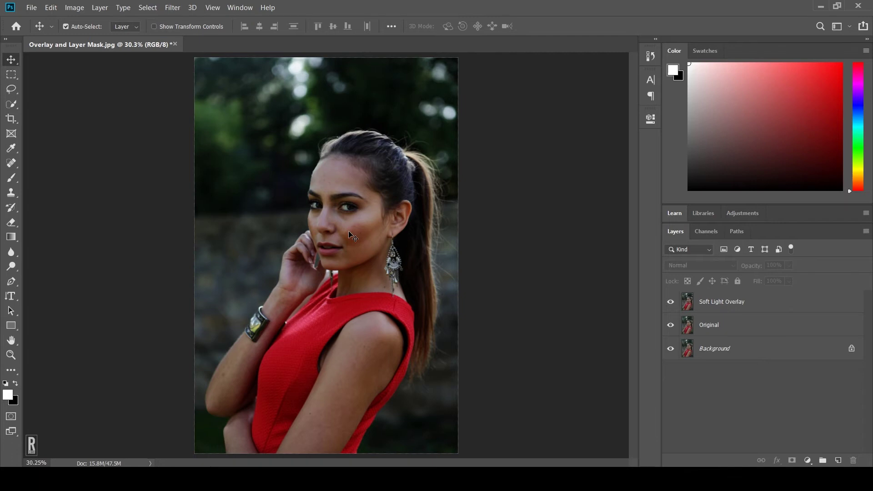
# - Add a Brightness/Contrast adjustment layer above Soft Light Overlay, with brightness 40 and lowered contrast
pyautogui.click(718, 304)
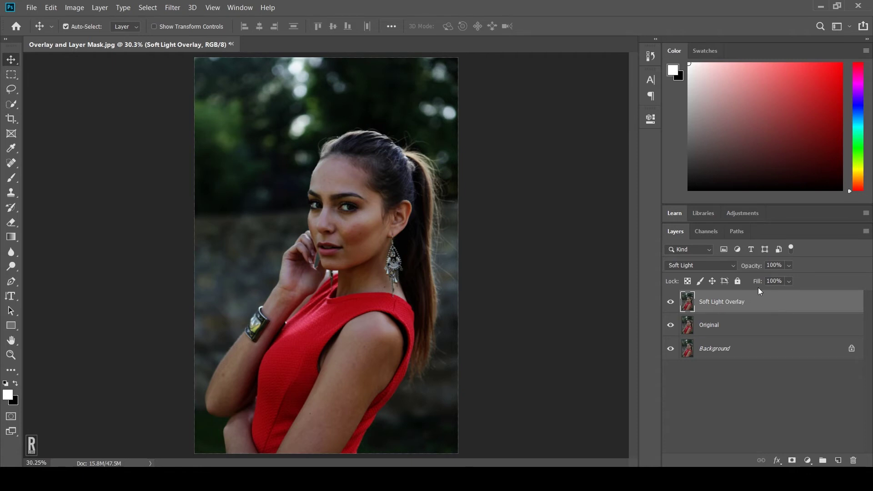
pyautogui.click(807, 460)
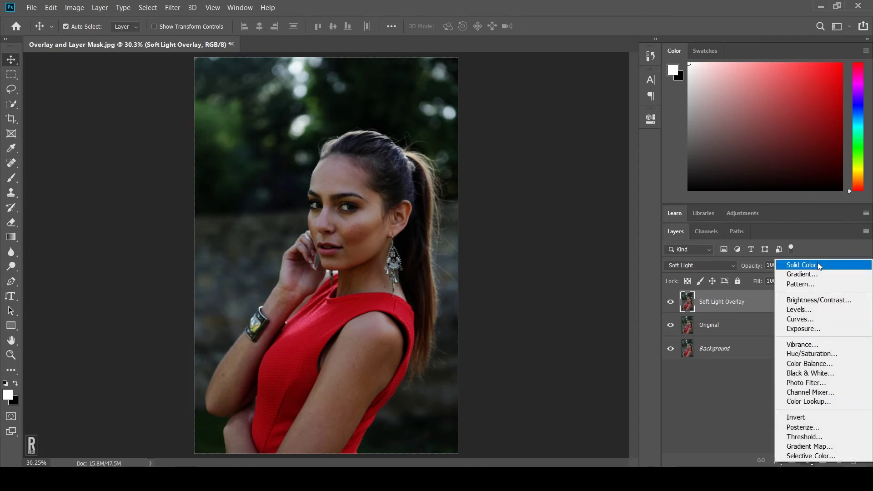
pyautogui.click(836, 303)
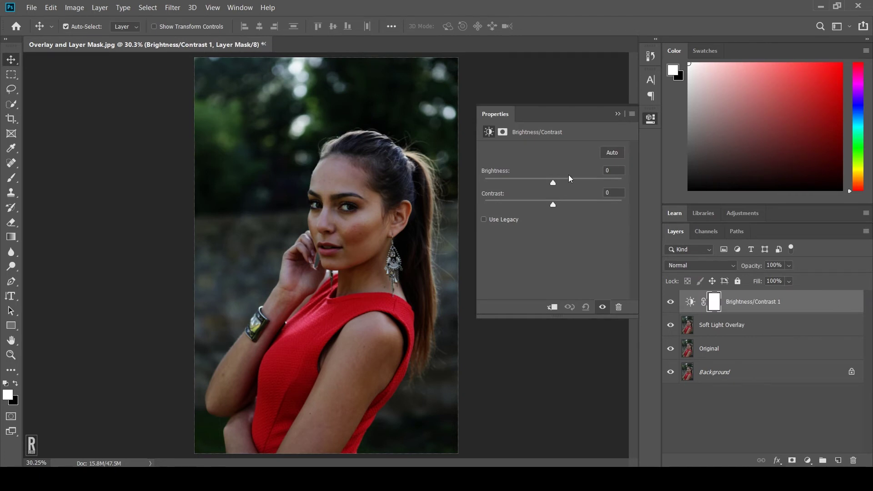
pyautogui.moveTo(555, 183); pyautogui.dragTo(571, 172)
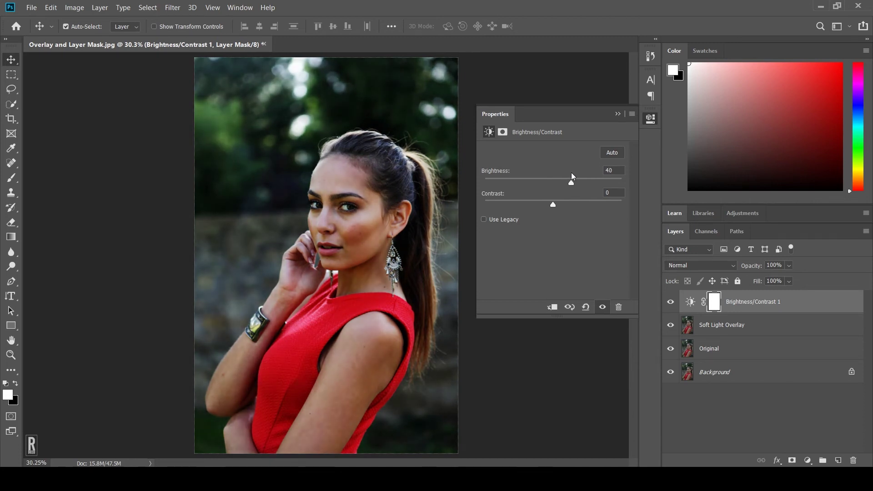
pyautogui.moveTo(558, 206); pyautogui.dragTo(539, 205)
pyautogui.click(617, 113)
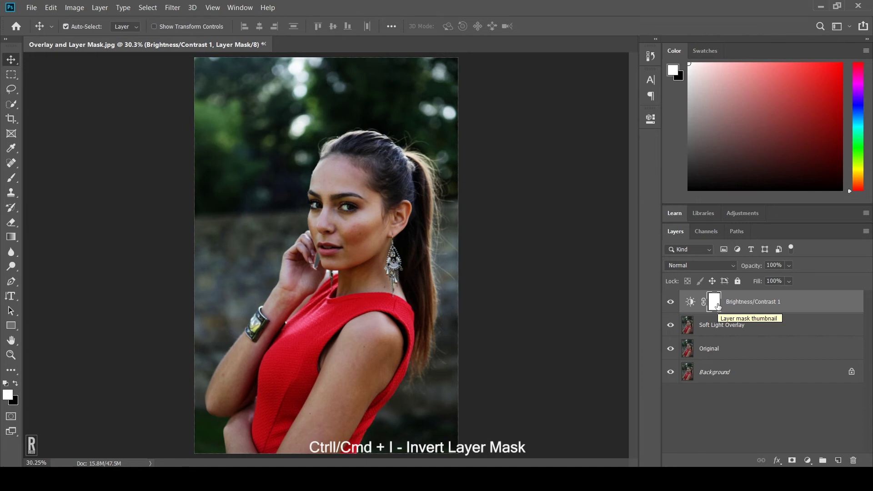
# - Invert the Brightness/Contrast layer's mask and paint white over the woman's face with a 95 px Soft Round brush, comparing the result with the layer hidden
pyautogui.hotkey('ctrl', 'i')
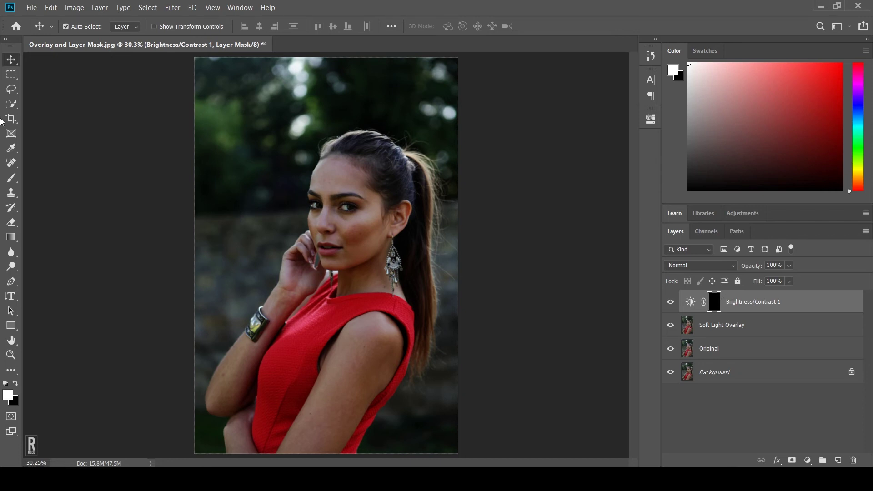
pyautogui.click(15, 179)
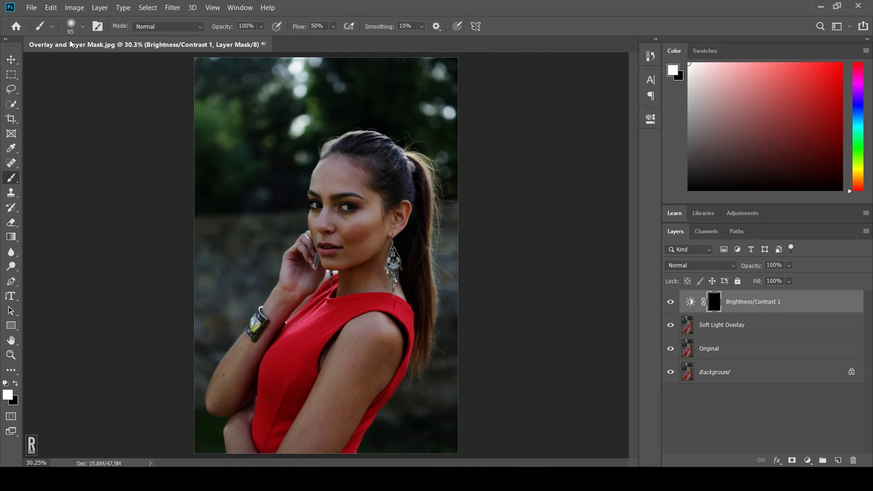
pyautogui.click(82, 29)
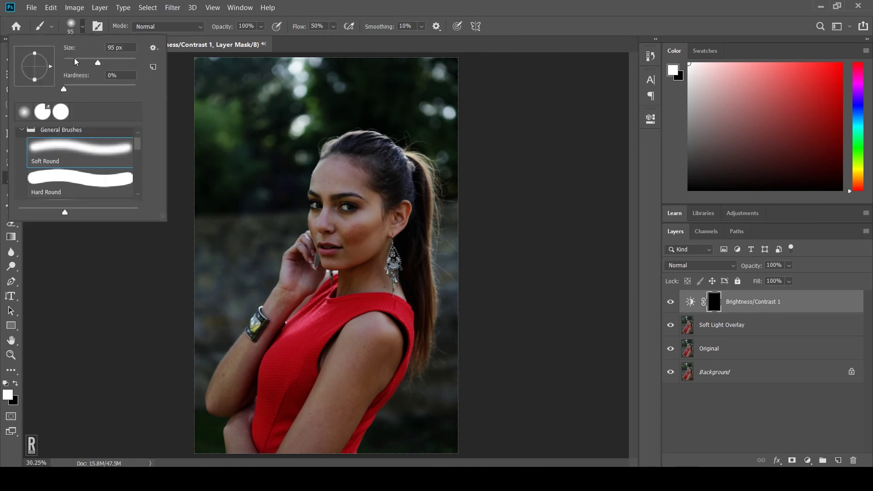
pyautogui.click(624, 4)
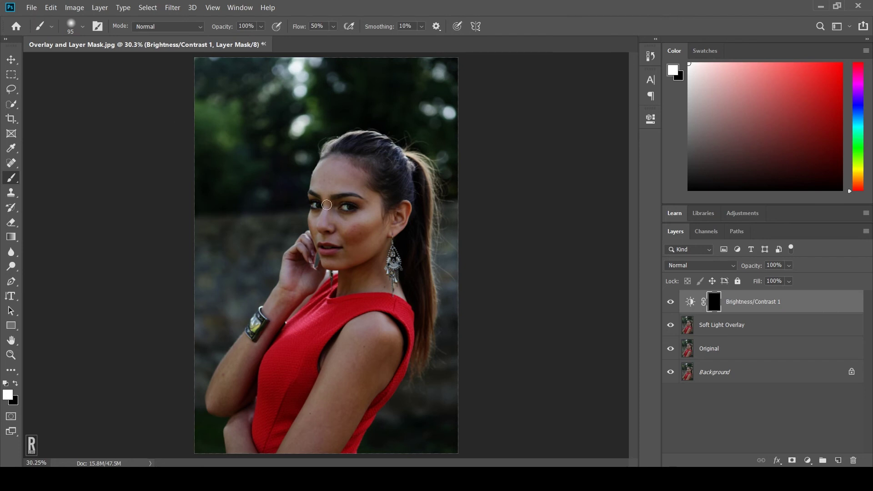
pyautogui.moveTo(318, 178)
pyautogui.mouseDown()
pyautogui.moveTo(334, 165)
pyautogui.moveTo(313, 202)
pyautogui.moveTo(312, 225)
pyautogui.moveTo(319, 215)
pyautogui.moveTo(332, 222)
pyautogui.moveTo(344, 179)
pyautogui.moveTo(339, 193)
pyautogui.moveTo(338, 166)
pyautogui.moveTo(346, 170)
pyautogui.moveTo(334, 160)
pyautogui.moveTo(334, 183)
pyautogui.moveTo(363, 187)
pyautogui.moveTo(356, 205)
pyautogui.moveTo(381, 193)
pyautogui.moveTo(341, 214)
pyautogui.moveTo(327, 202)
pyautogui.moveTo(315, 205)
pyautogui.moveTo(321, 249)
pyautogui.moveTo(350, 220)
pyautogui.moveTo(340, 240)
pyautogui.moveTo(402, 208)
pyautogui.moveTo(396, 275)
pyautogui.mouseUp()
pyautogui.moveTo(391, 233)
pyautogui.mouseDown()
pyautogui.moveTo(364, 257)
pyautogui.moveTo(332, 265)
pyautogui.moveTo(326, 235)
pyautogui.moveTo(318, 239)
pyautogui.mouseUp()
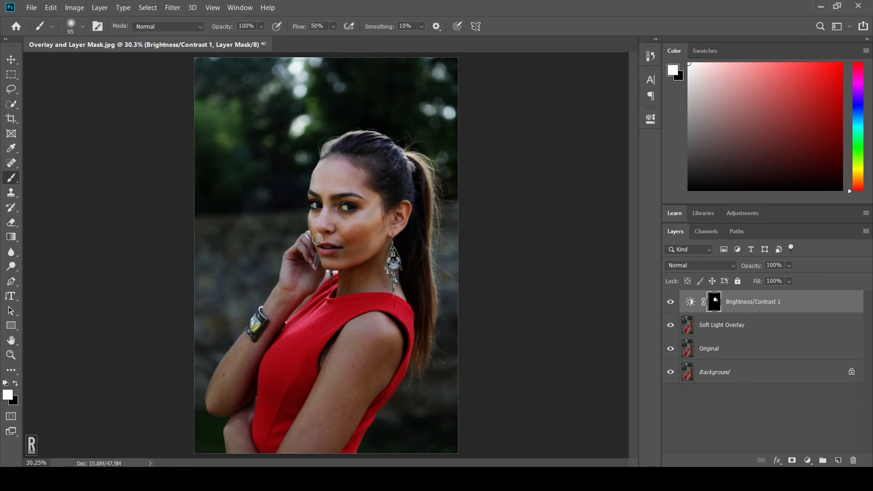
pyautogui.moveTo(313, 206)
pyautogui.mouseDown()
pyautogui.moveTo(323, 233)
pyautogui.moveTo(368, 224)
pyautogui.moveTo(357, 239)
pyautogui.moveTo(375, 234)
pyautogui.moveTo(358, 230)
pyautogui.moveTo(374, 201)
pyautogui.moveTo(316, 230)
pyautogui.moveTo(346, 228)
pyautogui.moveTo(373, 153)
pyautogui.moveTo(330, 199)
pyautogui.moveTo(376, 199)
pyautogui.moveTo(384, 164)
pyautogui.moveTo(365, 190)
pyautogui.moveTo(385, 196)
pyautogui.moveTo(407, 178)
pyautogui.moveTo(389, 187)
pyautogui.moveTo(377, 167)
pyautogui.moveTo(330, 153)
pyautogui.moveTo(344, 136)
pyautogui.moveTo(375, 132)
pyautogui.moveTo(393, 158)
pyautogui.moveTo(358, 154)
pyautogui.moveTo(391, 157)
pyautogui.moveTo(406, 186)
pyautogui.moveTo(404, 202)
pyautogui.moveTo(362, 244)
pyautogui.moveTo(327, 265)
pyautogui.moveTo(371, 251)
pyautogui.moveTo(326, 249)
pyautogui.mouseUp()
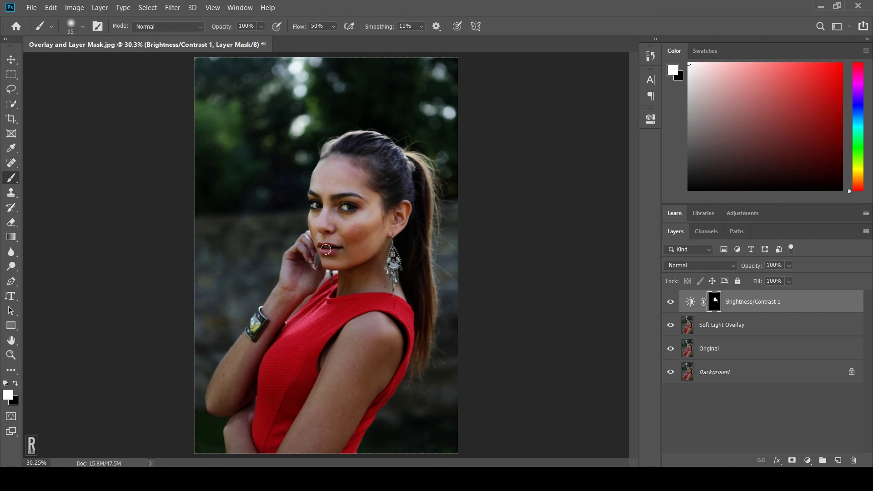
pyautogui.click(672, 305)
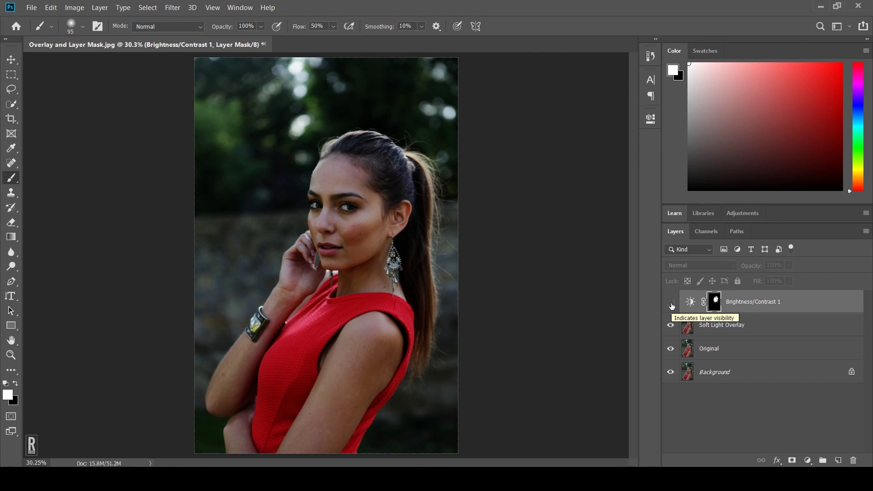
pyautogui.click(672, 304)
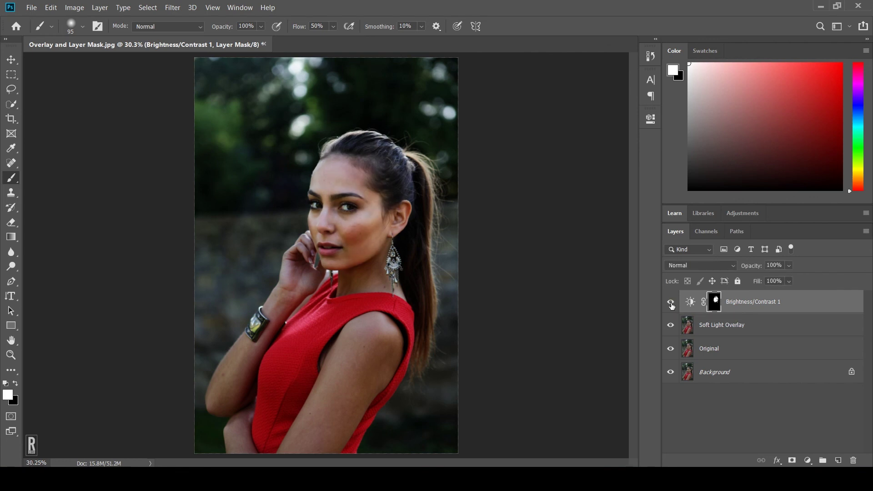
# - Add a white layer mask to the Soft Light Overlay layer and switch the foreground color to black
pyautogui.click(704, 334)
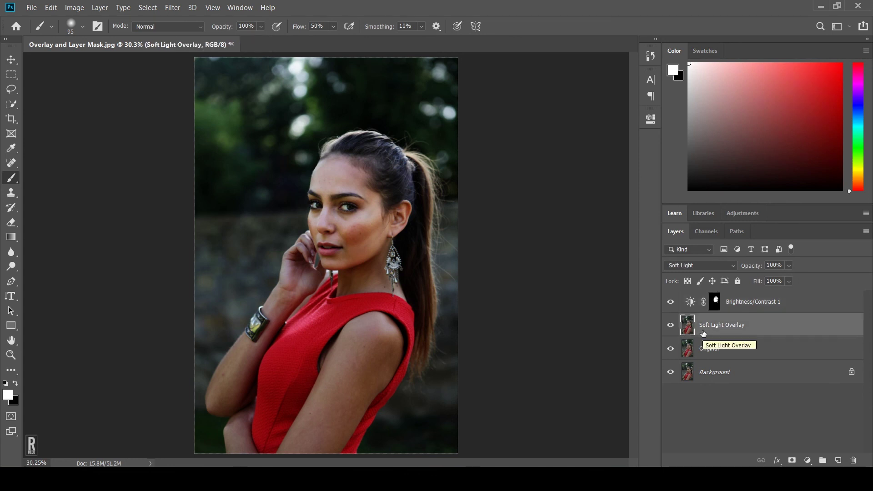
pyautogui.click(792, 460)
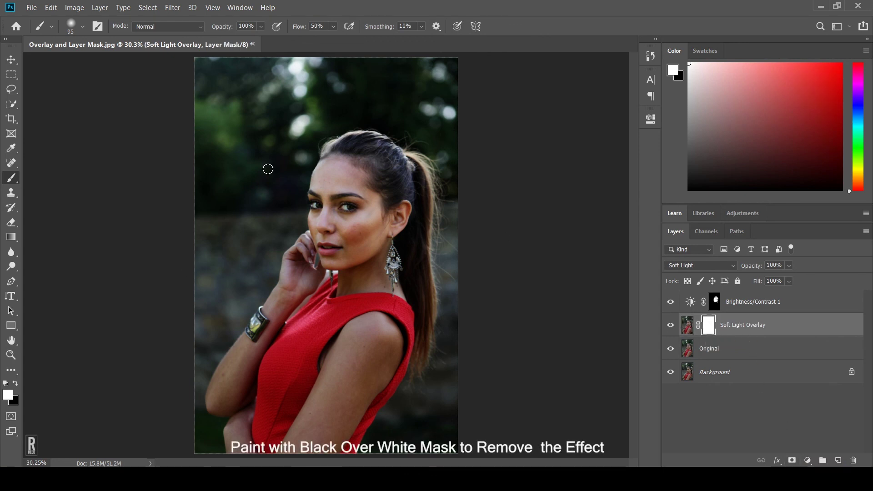
pyautogui.press('x')
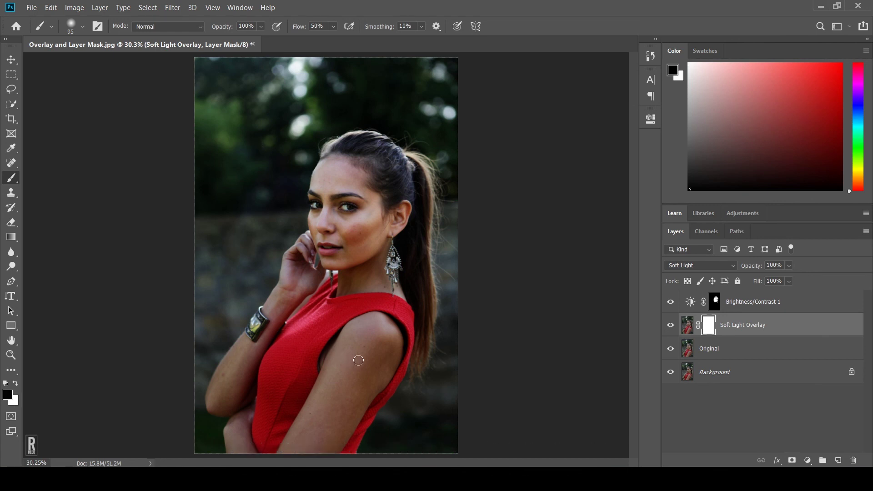
# - Try painting black on the Soft Light Overlay mask across the woman's arm and lower dress to remove the effect
pyautogui.moveTo(376, 341)
pyautogui.mouseDown()
pyautogui.moveTo(404, 360)
pyautogui.moveTo(352, 379)
pyautogui.moveTo(429, 341)
pyautogui.mouseUp()
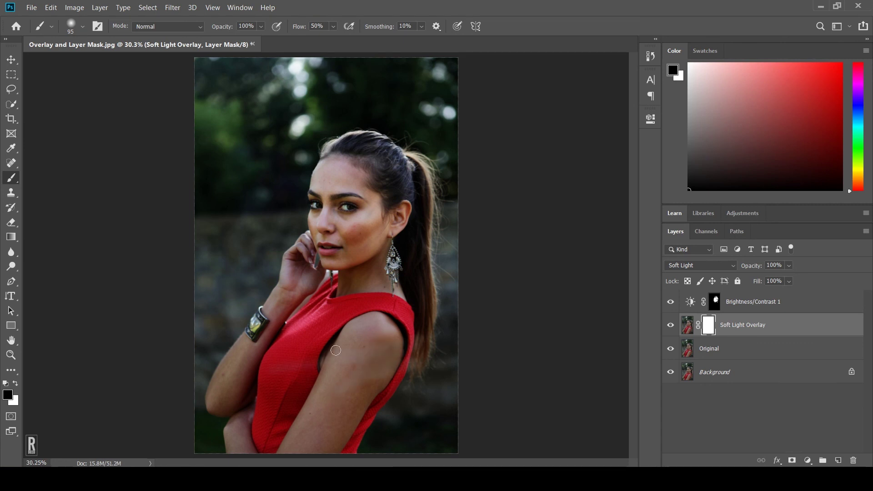
pyautogui.moveTo(228, 416); pyautogui.dragTo(437, 395)
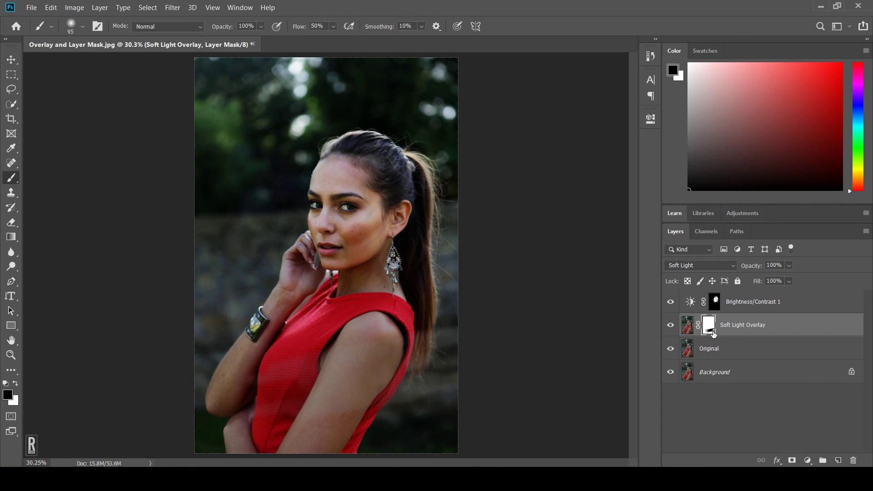
pyautogui.moveTo(713, 334); pyautogui.dragTo(715, 337)
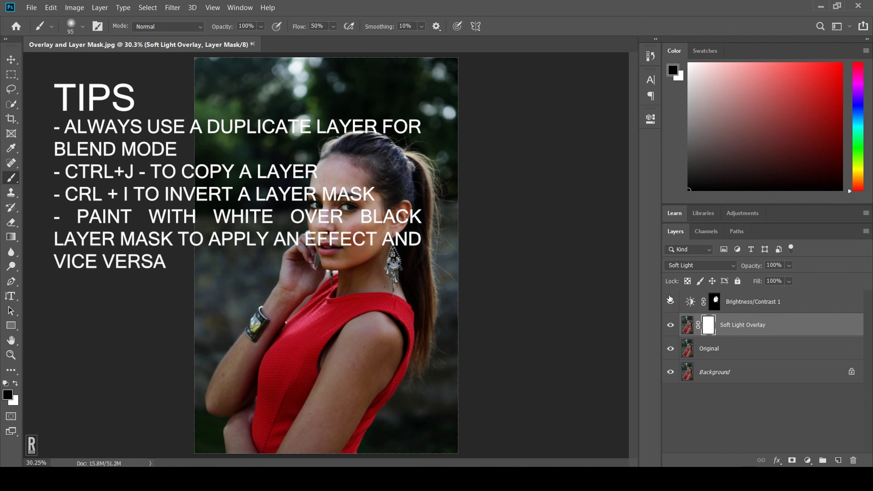
pyautogui.click(434, 478)
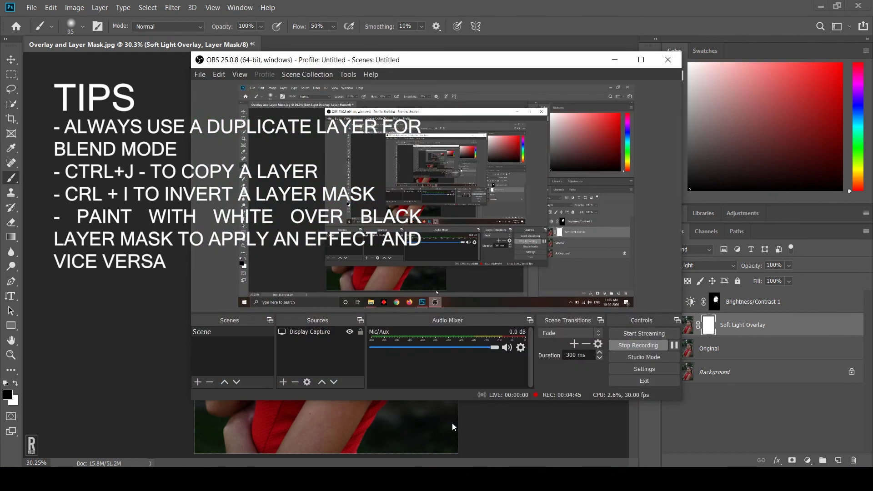
pyautogui.click(638, 347)
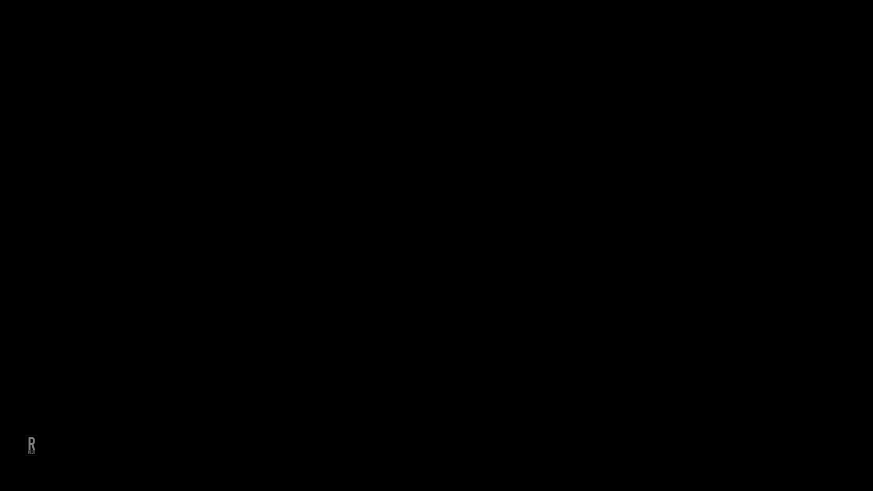